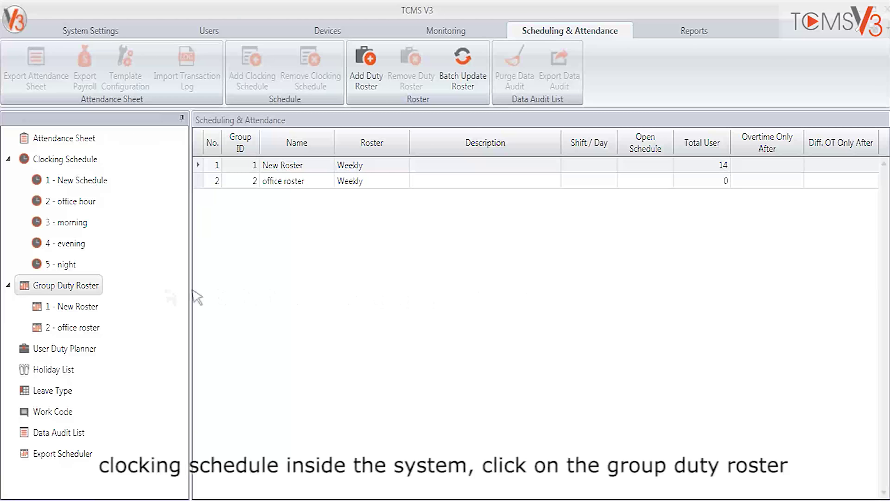
Add a group duty roster with ID 3, named "shift roster", using the Shift roster type
click(39, 291)
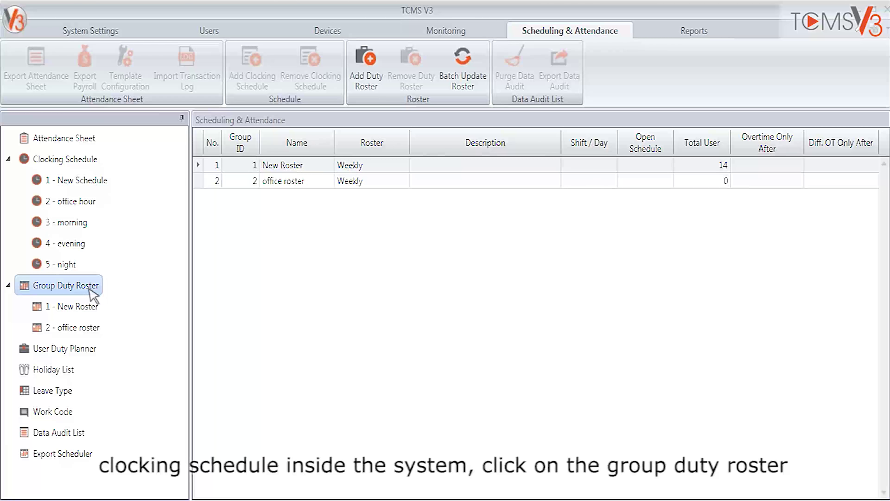
click(366, 79)
key(shift+Tab)
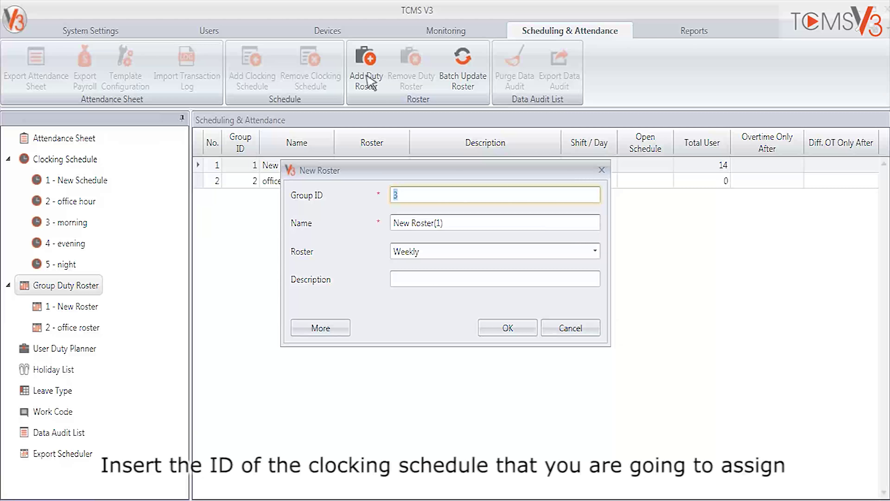
key(Tab)
text(shift roster)
key(Tab)
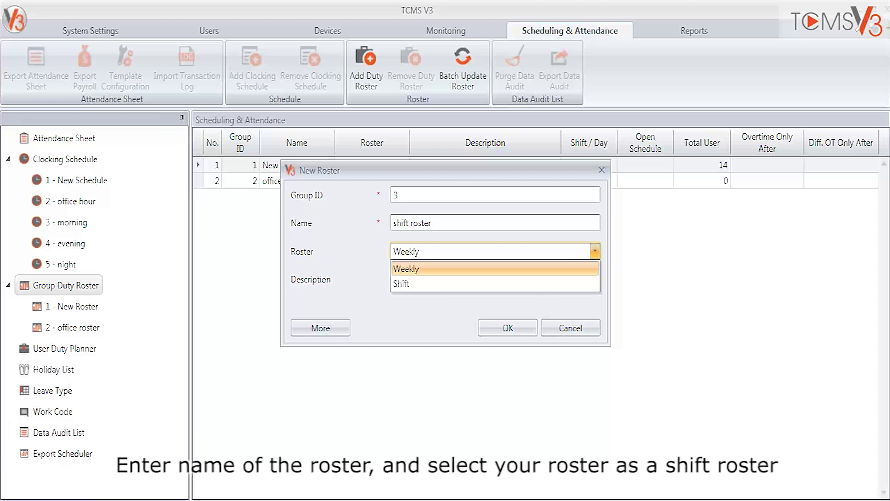
key(Down)
key(Return)
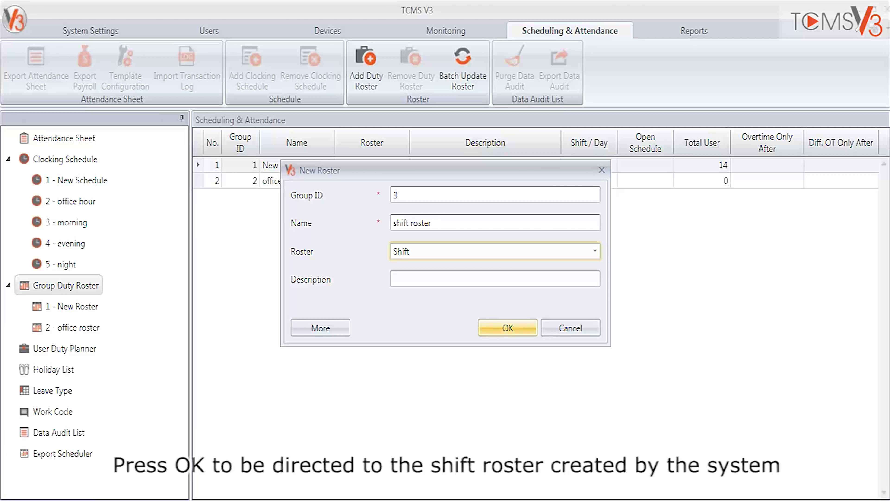
key(Return)
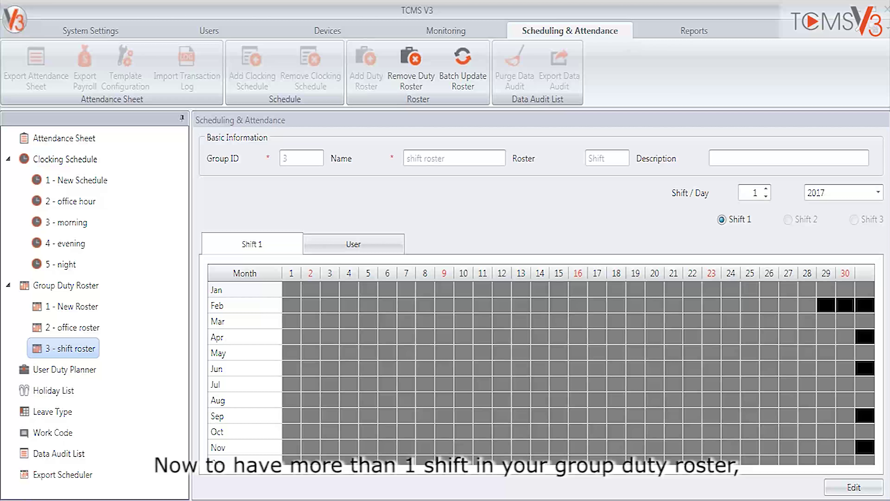
Edit the shift roster to use 3 shifts per day and display the Shift 3 calendar
click(854, 488)
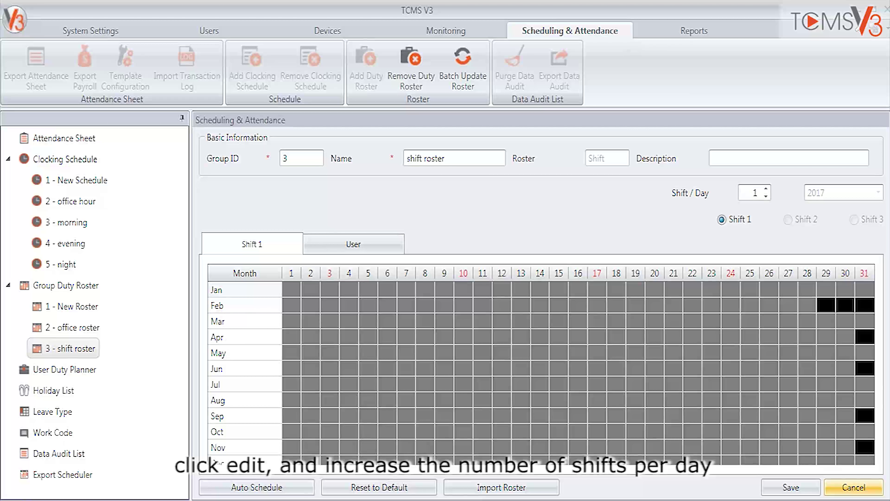
click(766, 188)
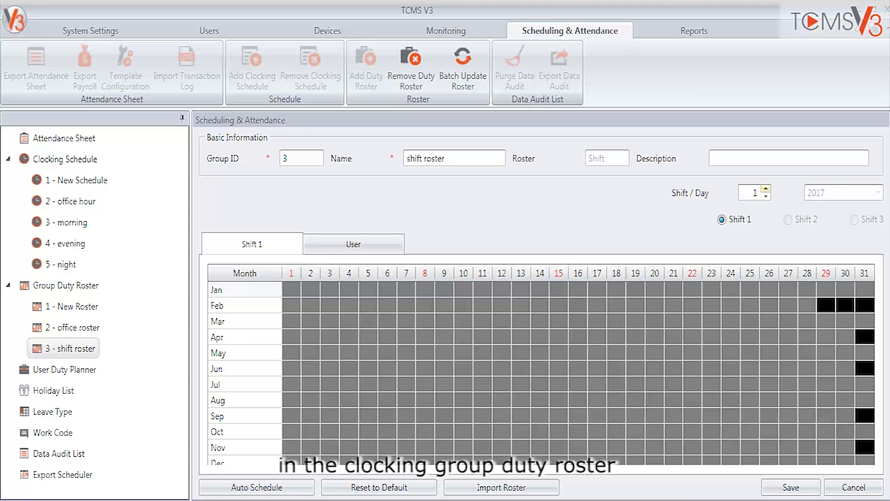
click(767, 188)
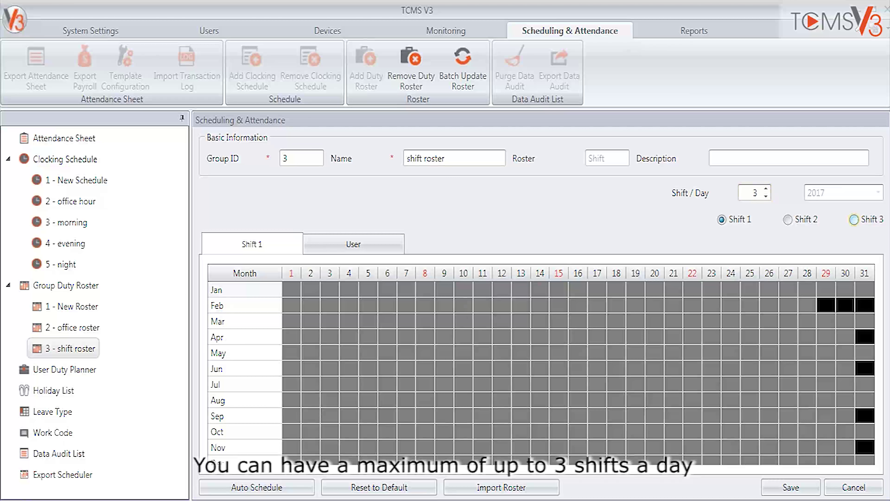
click(854, 219)
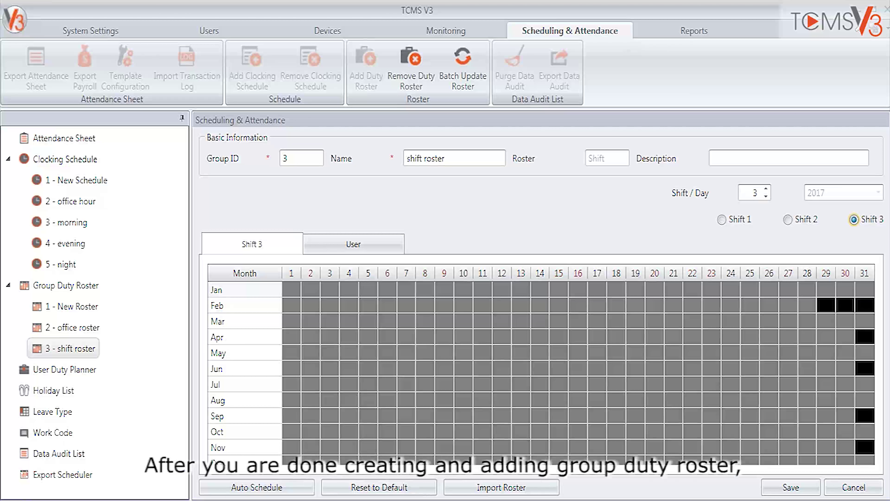
Start an auto schedule for the shift roster and set the day type of days 1 to 3 to Workday
click(257, 487)
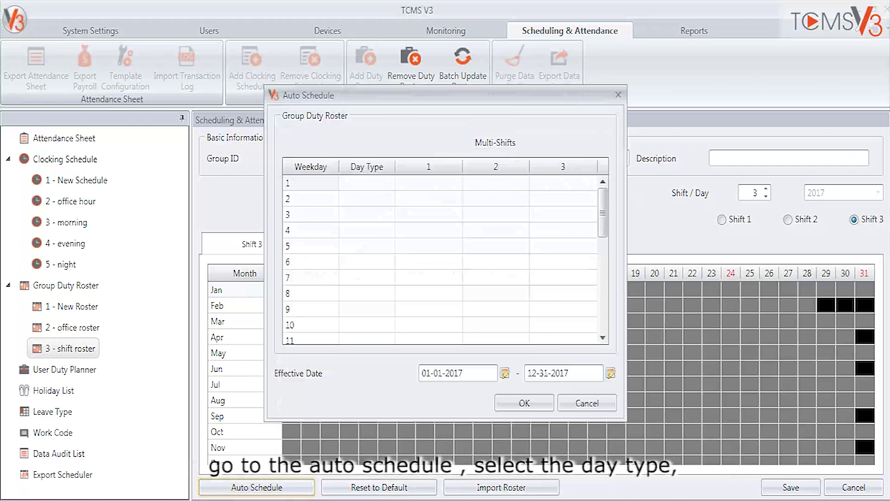
click(389, 183)
click(367, 214)
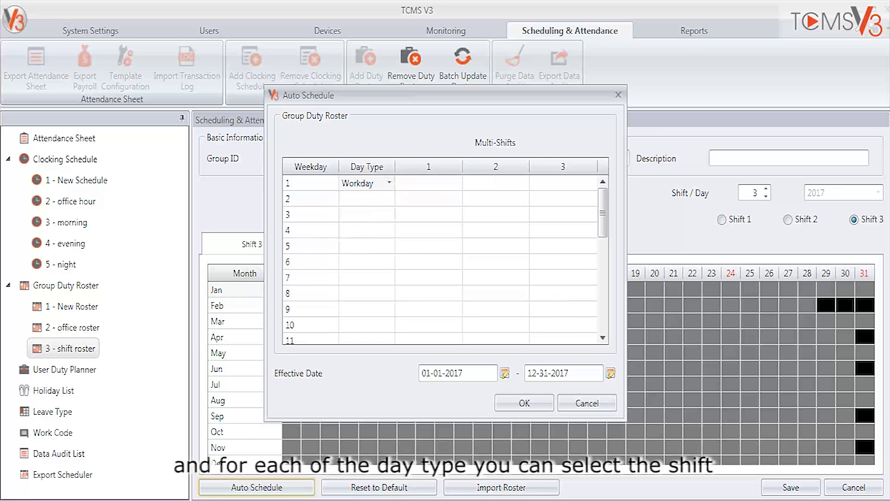
click(389, 198)
click(357, 230)
click(389, 214)
click(357, 246)
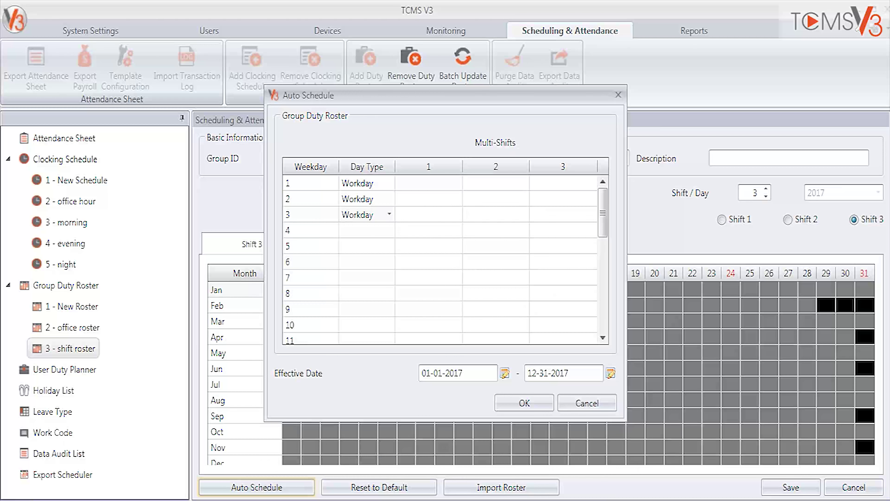
Assign clocking schedule 3 (morning) to the first shift of days 1, 2 and 3
click(457, 182)
click(445, 215)
click(457, 199)
click(445, 231)
click(456, 214)
click(445, 246)
Assign the second shift: schedule 4 (evening) for days 1 and 2, and schedule 5 (night) for day 3
click(524, 183)
click(511, 230)
click(524, 199)
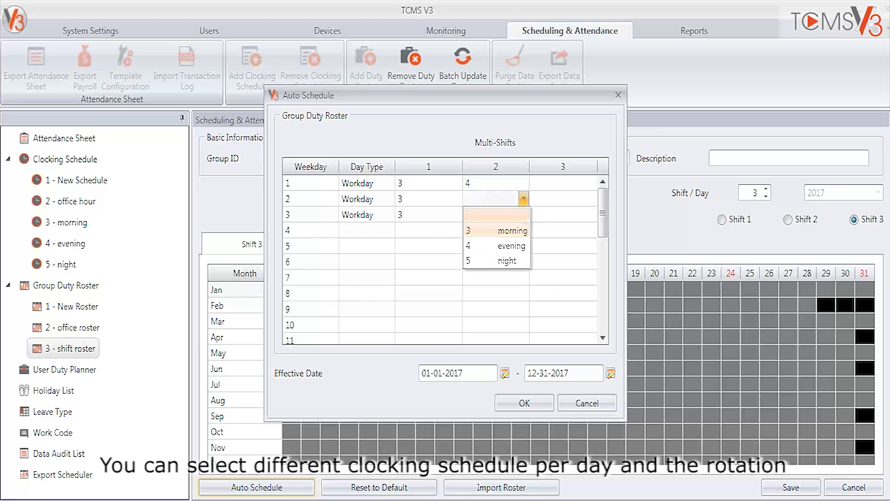
click(512, 245)
click(524, 214)
click(511, 277)
Assign the third shift: schedule 5 (night) for days 1 and 2, and schedule 4 (evening) for day 3
click(592, 182)
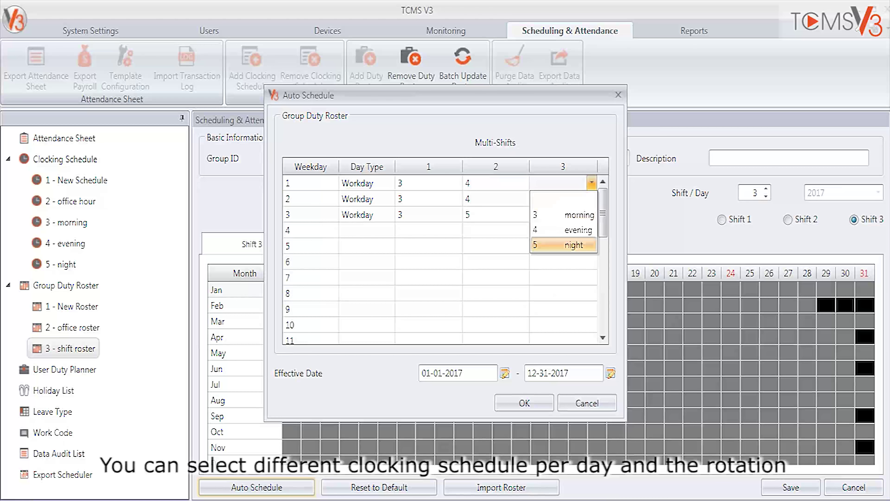
click(579, 246)
click(592, 199)
click(578, 261)
click(592, 215)
click(578, 261)
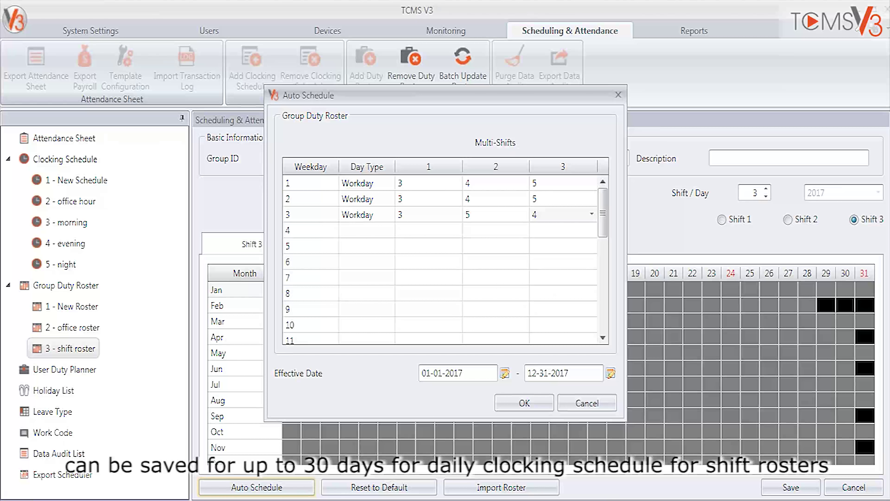
Apply the auto schedule to the 2017 calendar and save the roster while switching to its user assignment
click(524, 402)
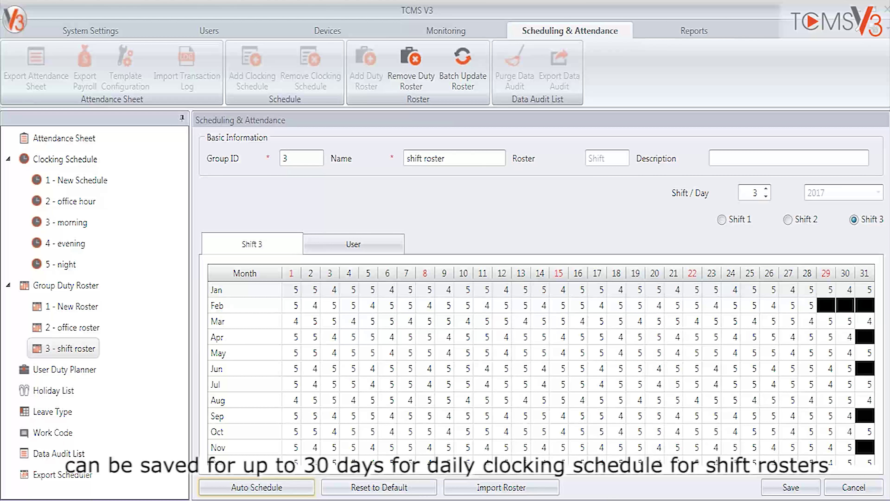
click(354, 244)
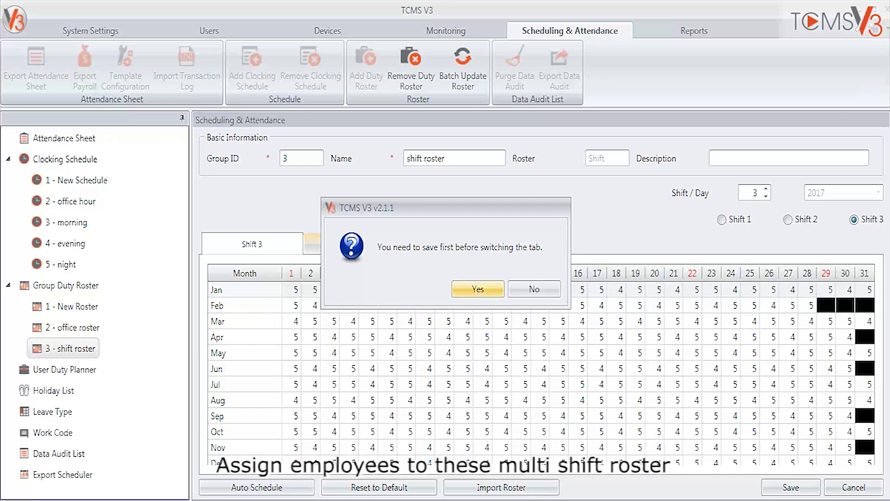
click(479, 292)
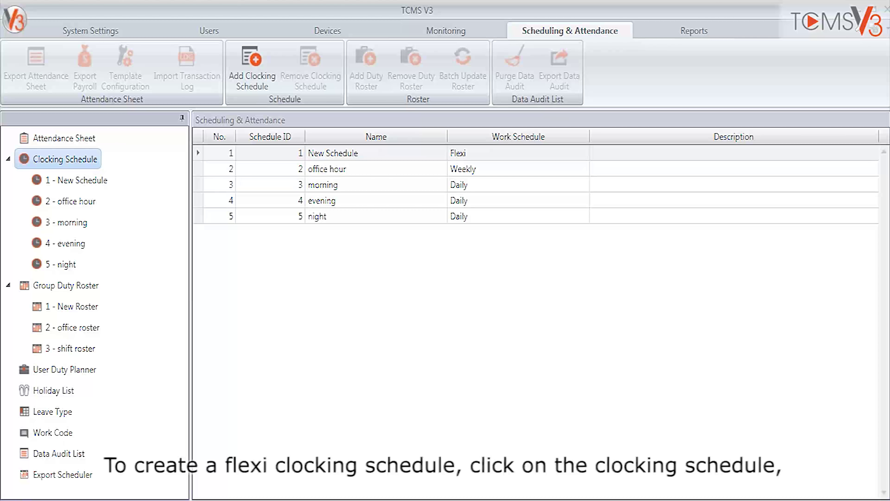
Add a clocking schedule with ID 6, named "Flexible", using the Flexi work schedule
click(252, 67)
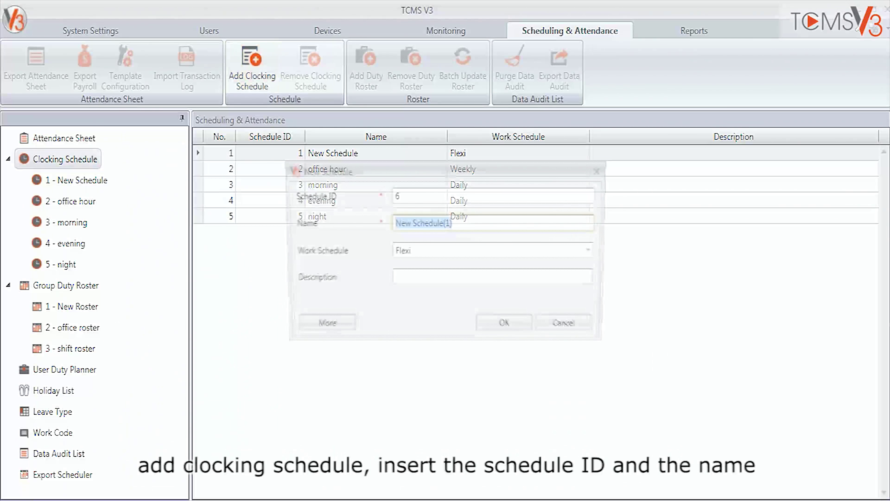
text(Flex)
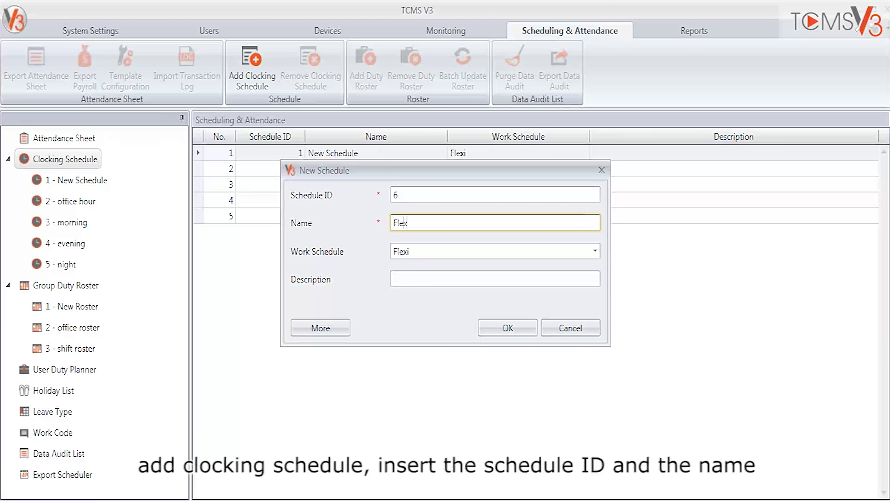
text(ible)
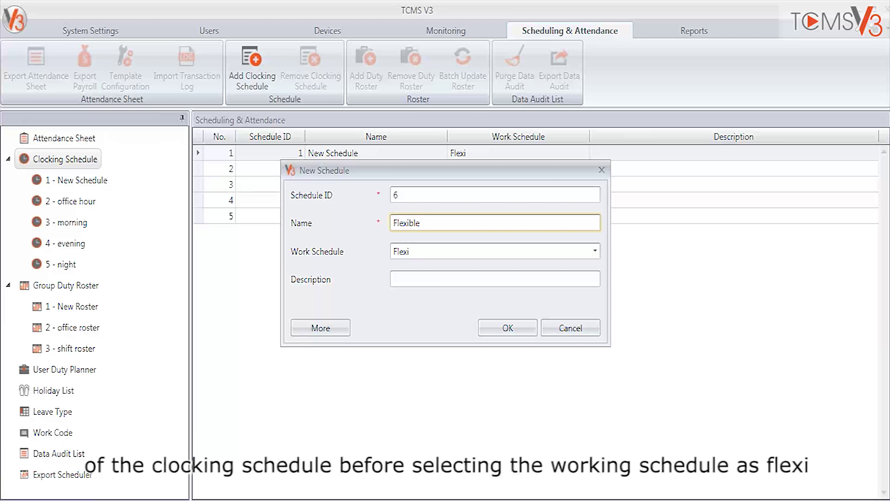
click(494, 251)
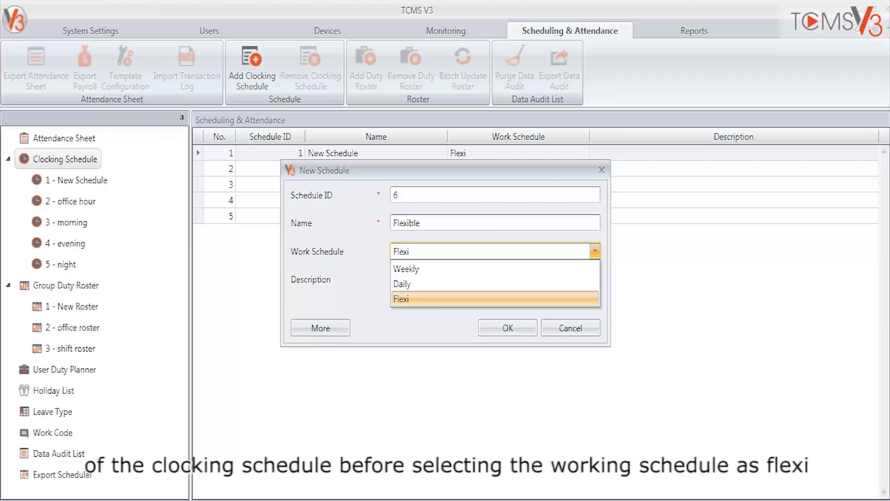
key(Return)
click(508, 327)
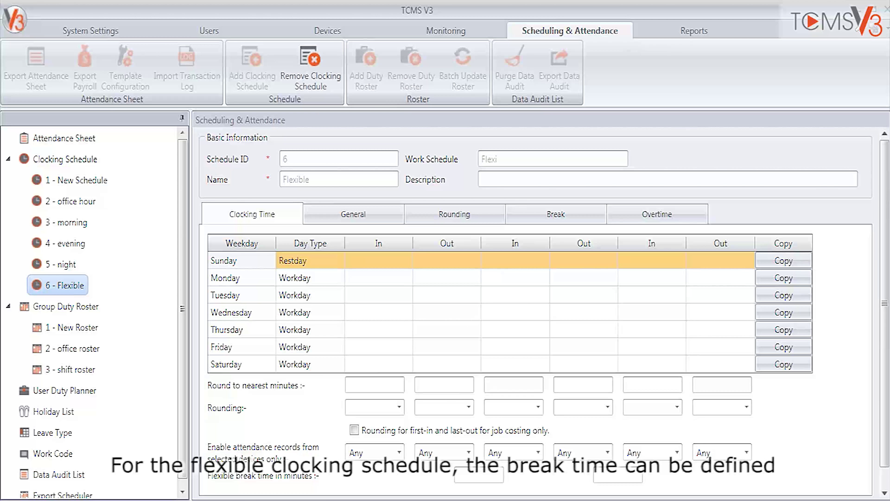
Open the Flexible clocking schedule for editing and bring up its General rules
scroll(545, 312, down, 1)
click(842, 486)
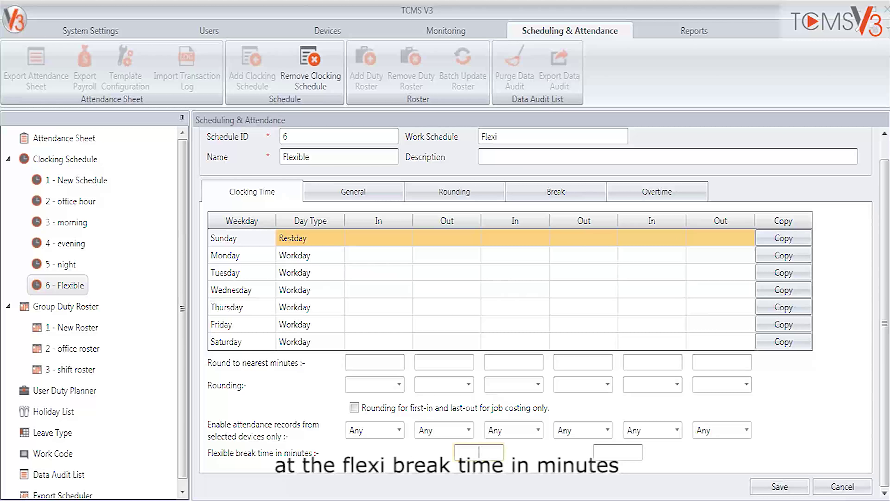
click(455, 192)
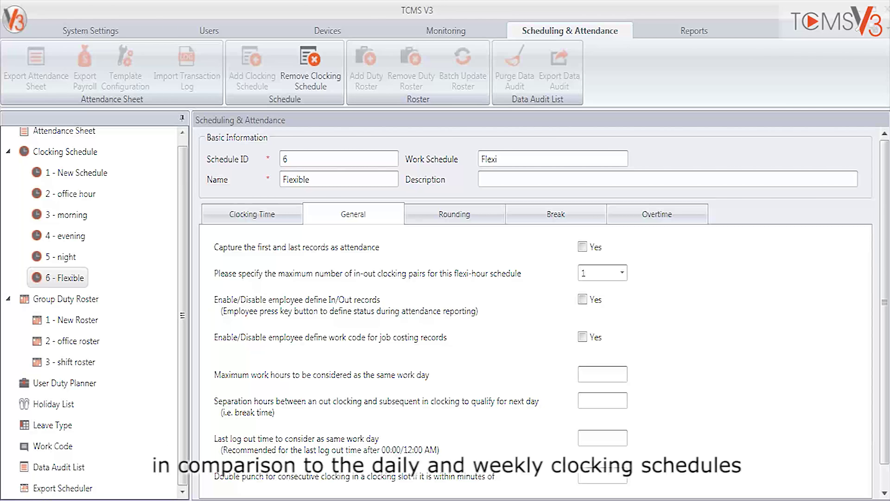
Toggle first-and-last-record capture on and off, and view the choices for the maximum number of in-out clocking pairs
click(583, 247)
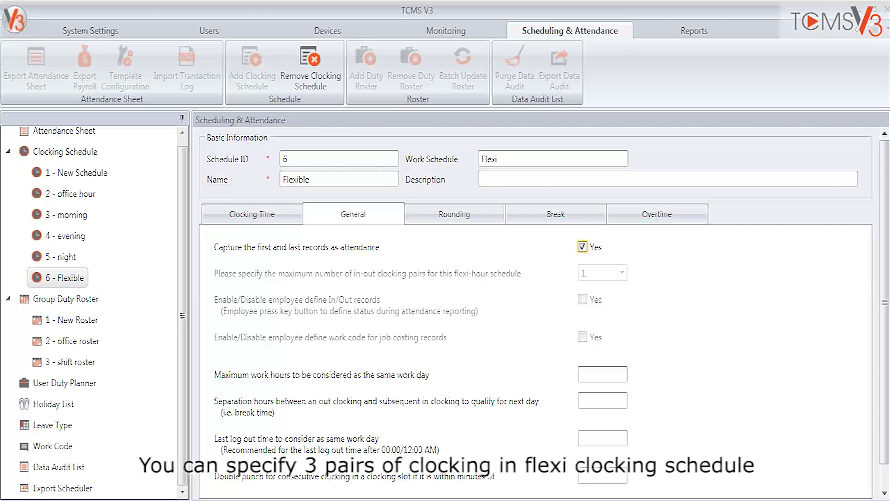
click(583, 247)
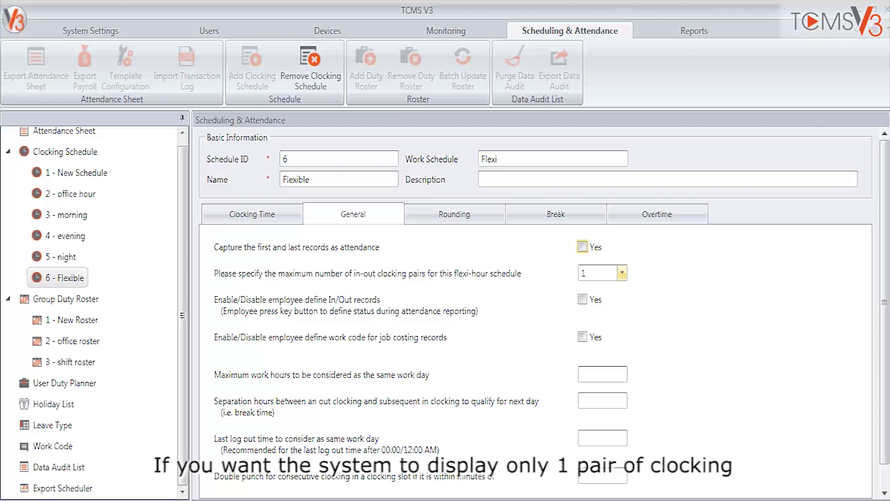
click(622, 273)
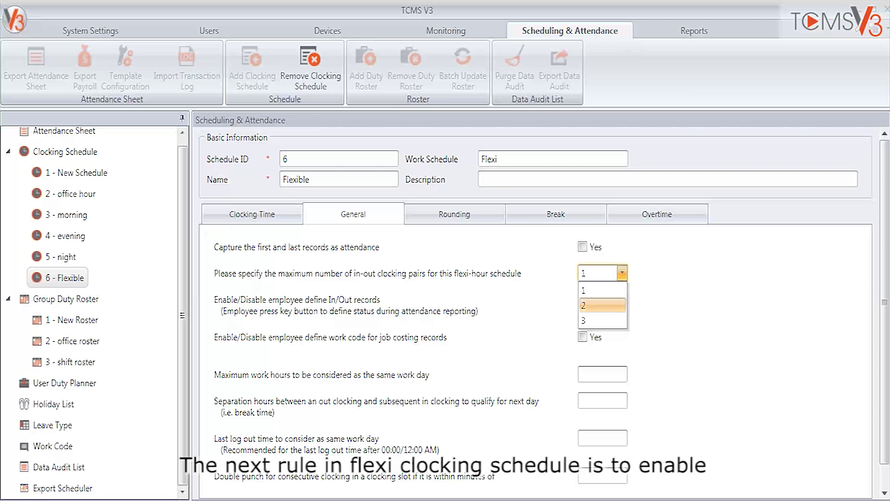
key(Escape)
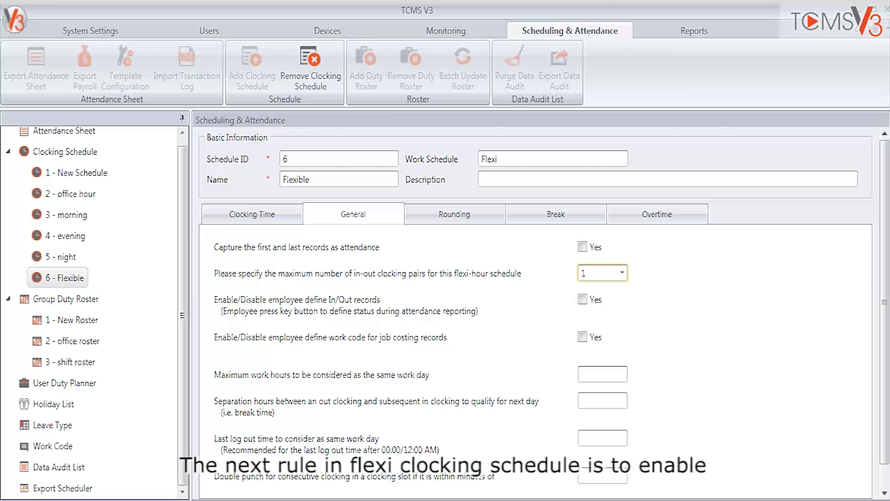
click(582, 299)
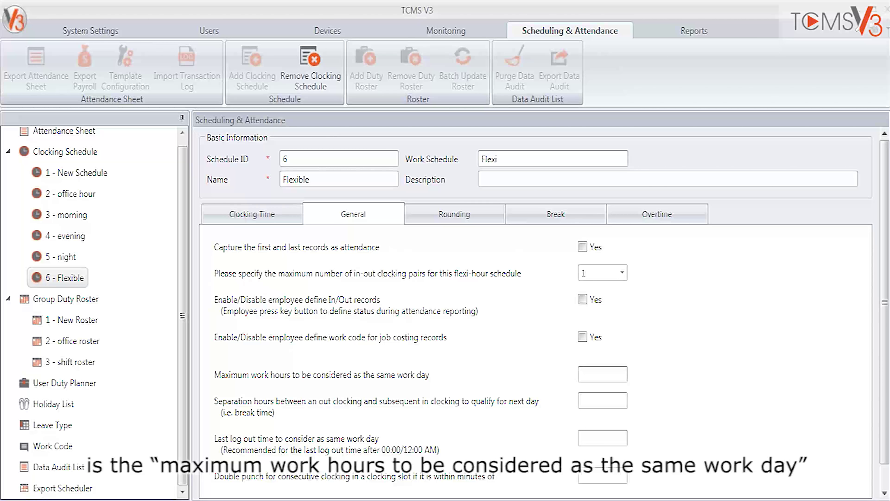
Set the maximum work hours for the same work day to 9.00 and the separation hours before the next day to 6.00
click(603, 375)
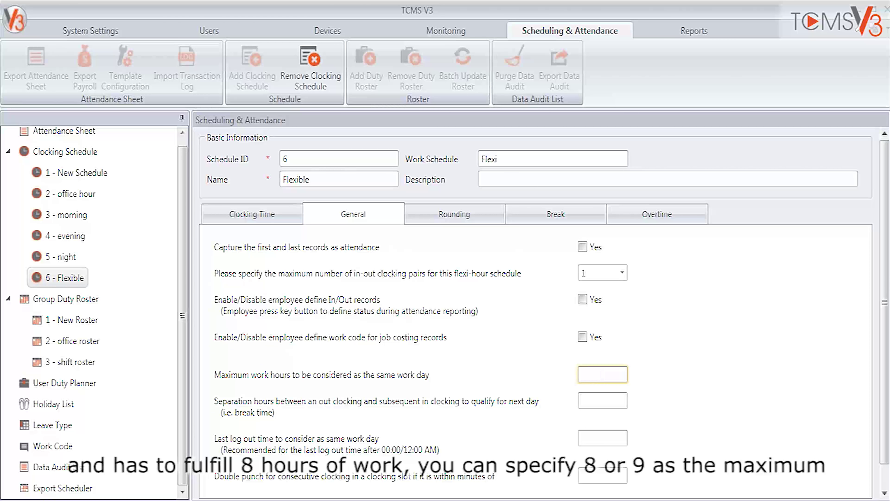
text(9.00)
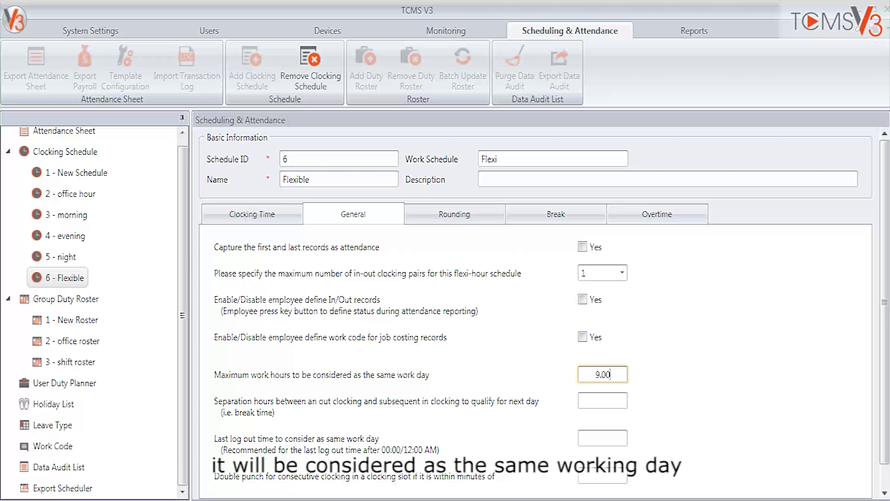
click(603, 401)
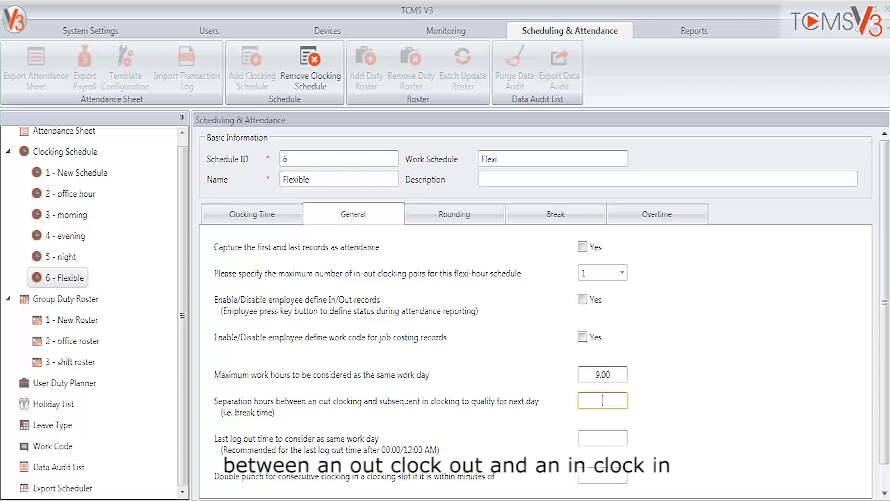
click(585, 400)
text(6)
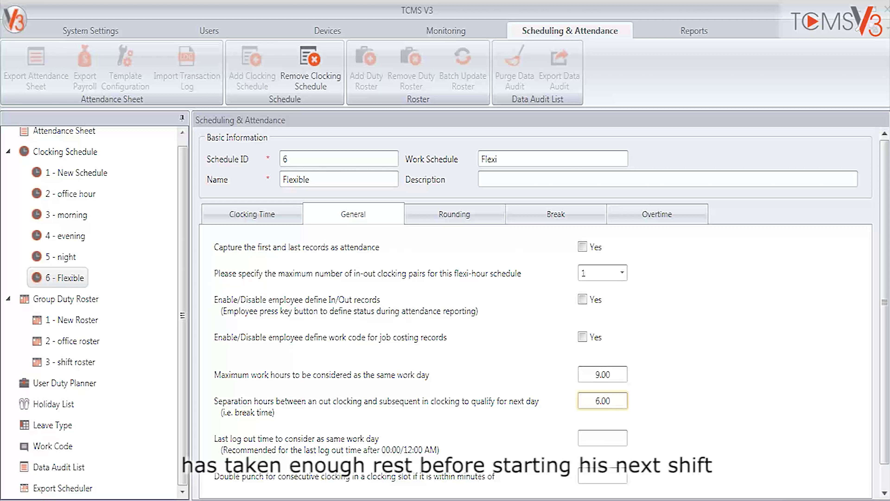
Set the last log out time for the same work day to 08:00 AM and the double punch interval to 15 minutes
key(Tab)
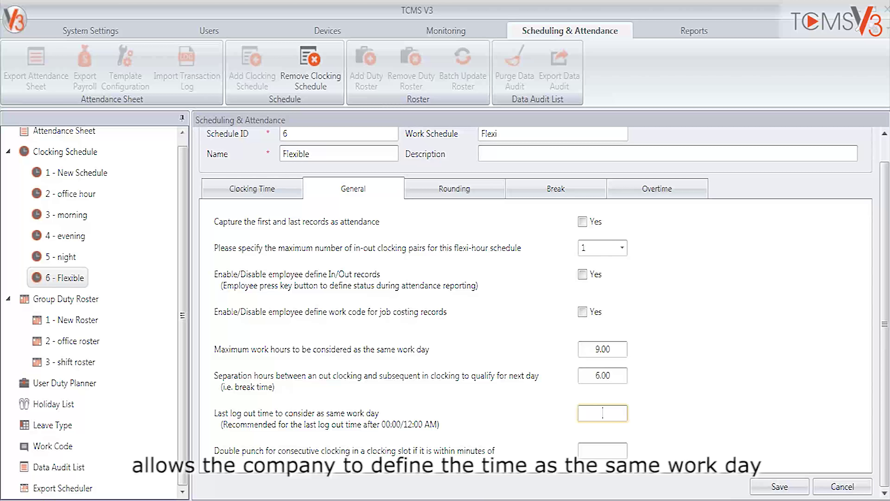
text(0800)
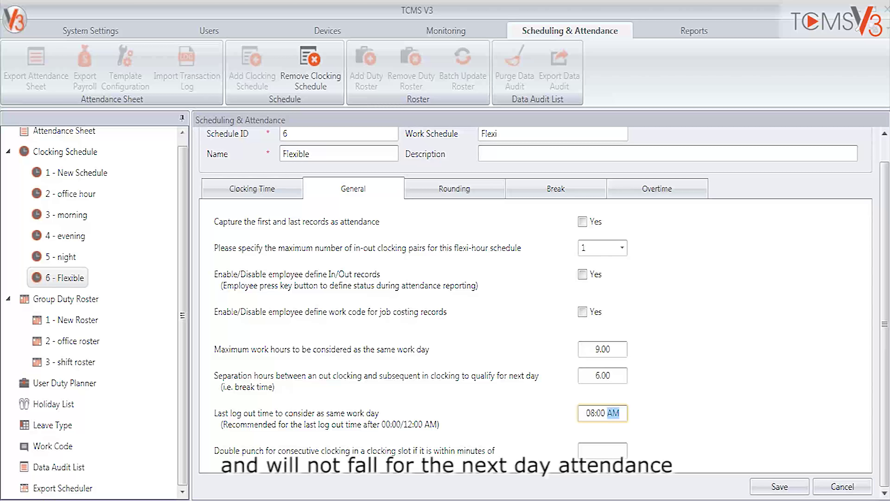
click(602, 451)
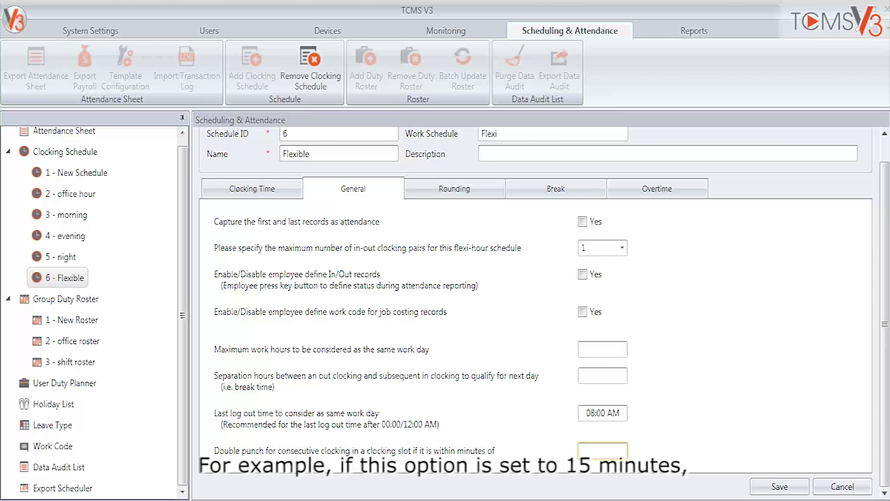
text(5)
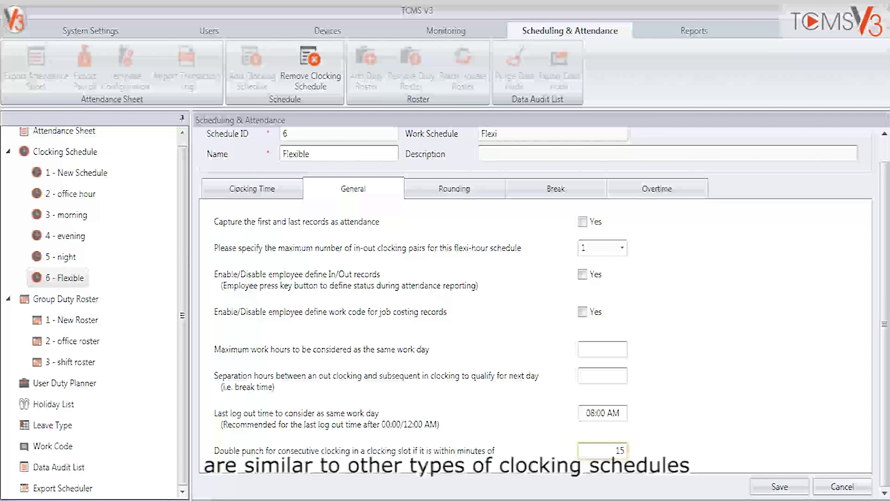
Bring up the Break rules of the Flexible clocking schedule
scroll(532, 308, up, 1)
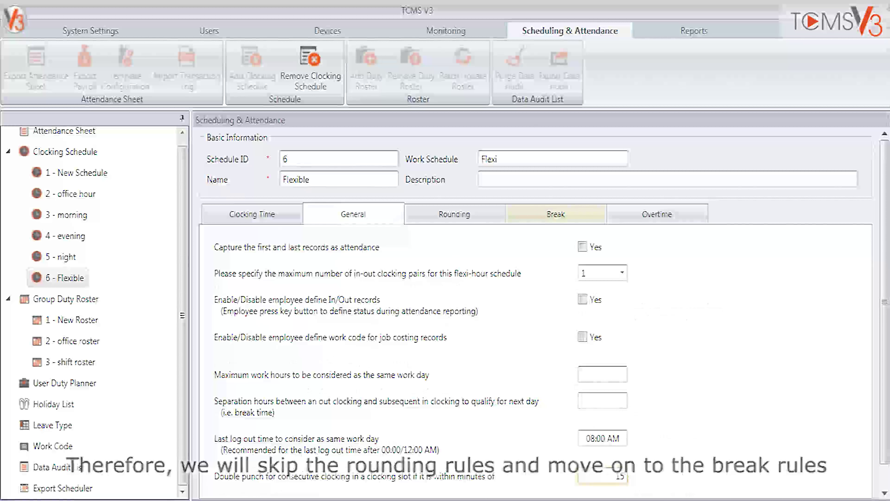
click(556, 214)
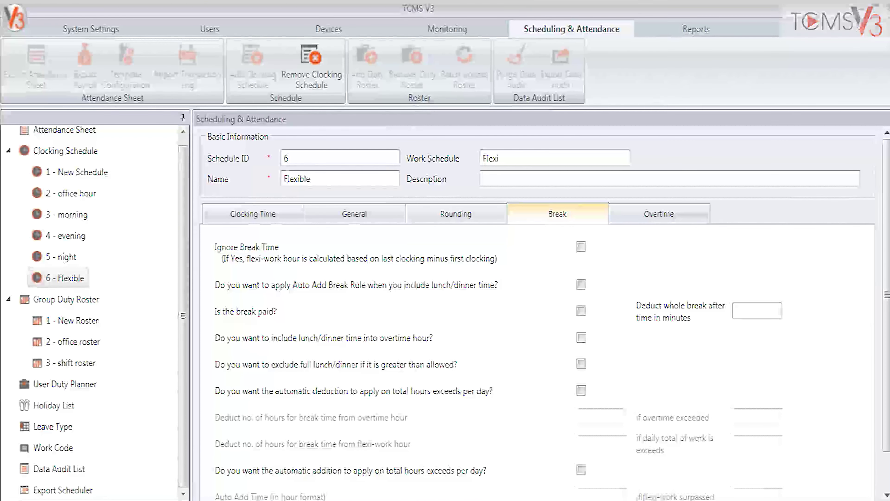